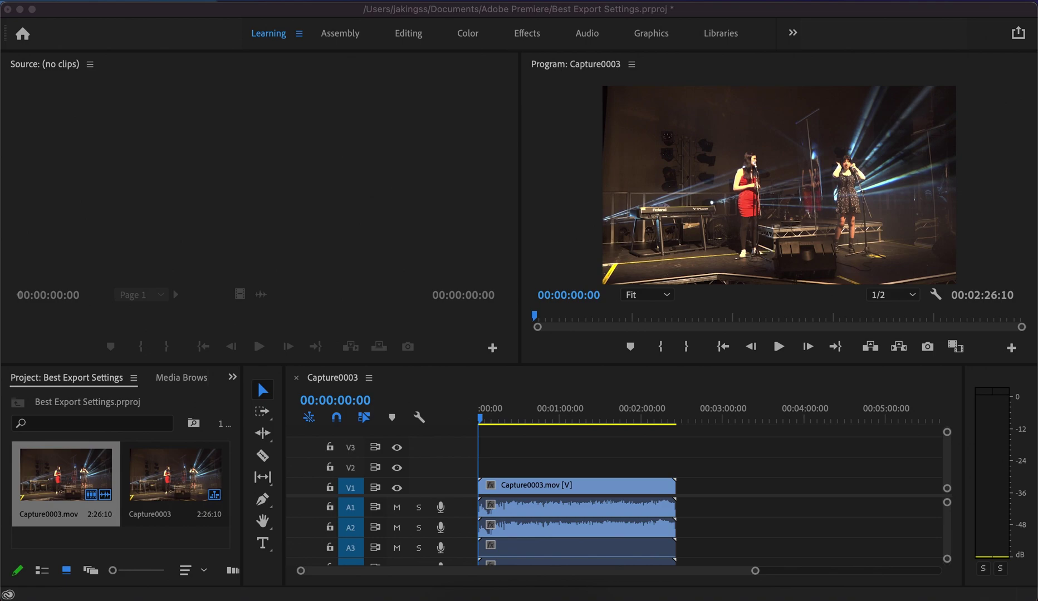
Step: Open Export Settings for the Capture0003 sequence from the File > Export > Media menu
click(513, 468)
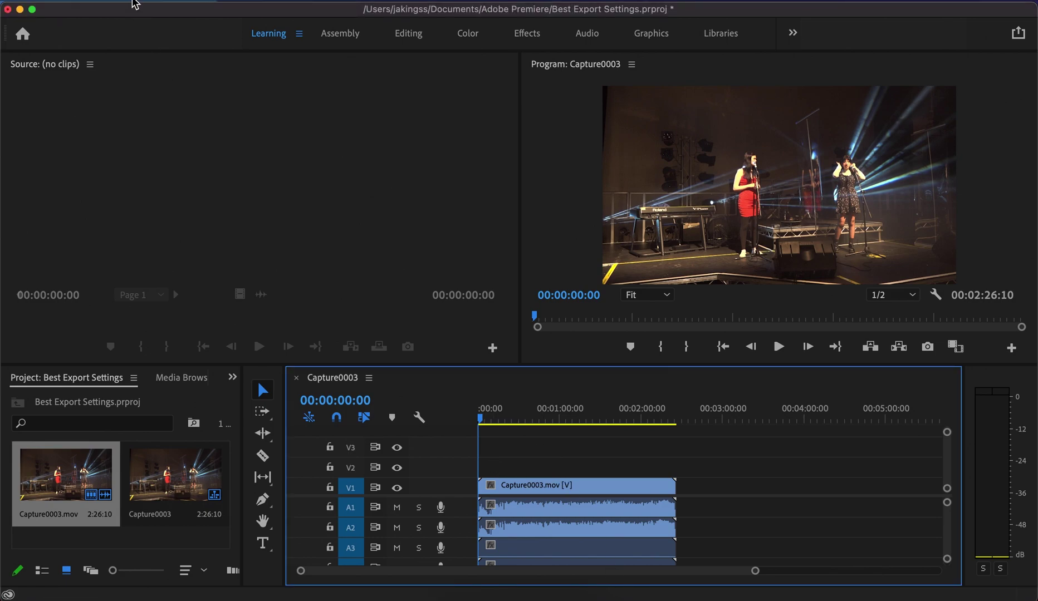
click(135, 4)
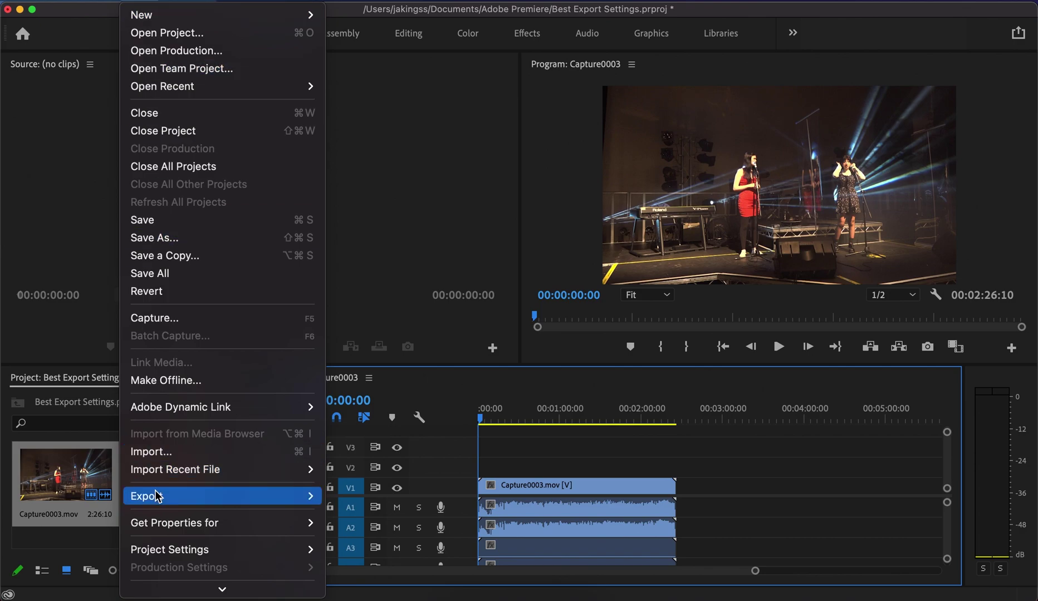
mouse_move(158, 497)
click(372, 397)
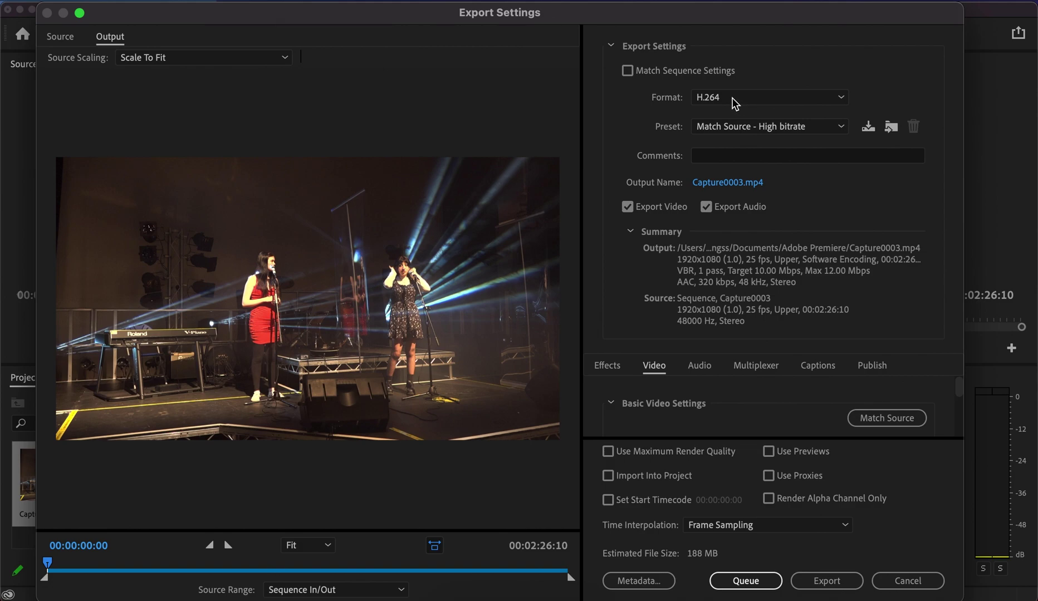
click(732, 97)
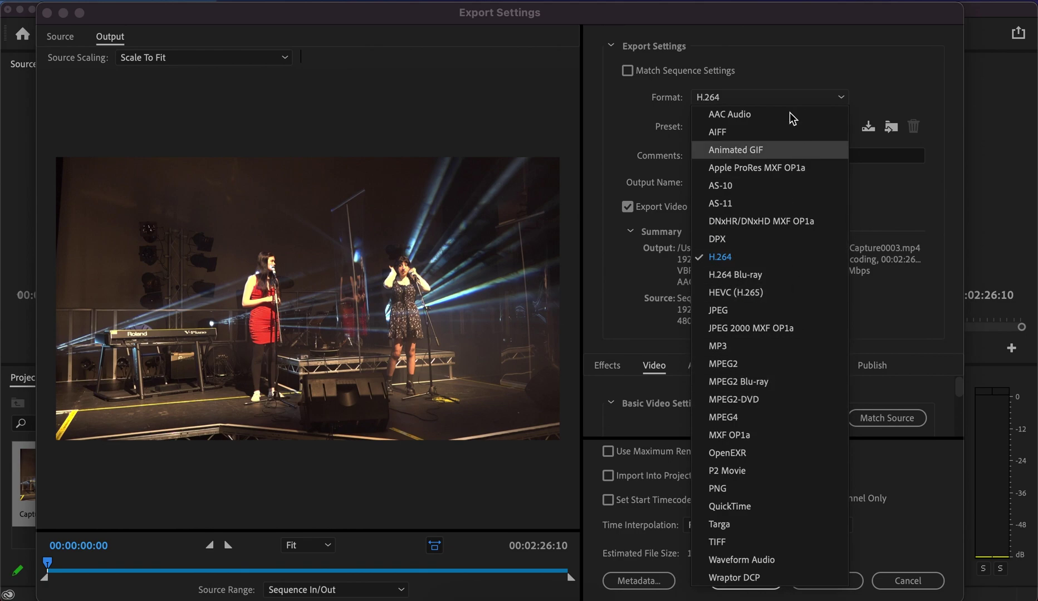
click(780, 78)
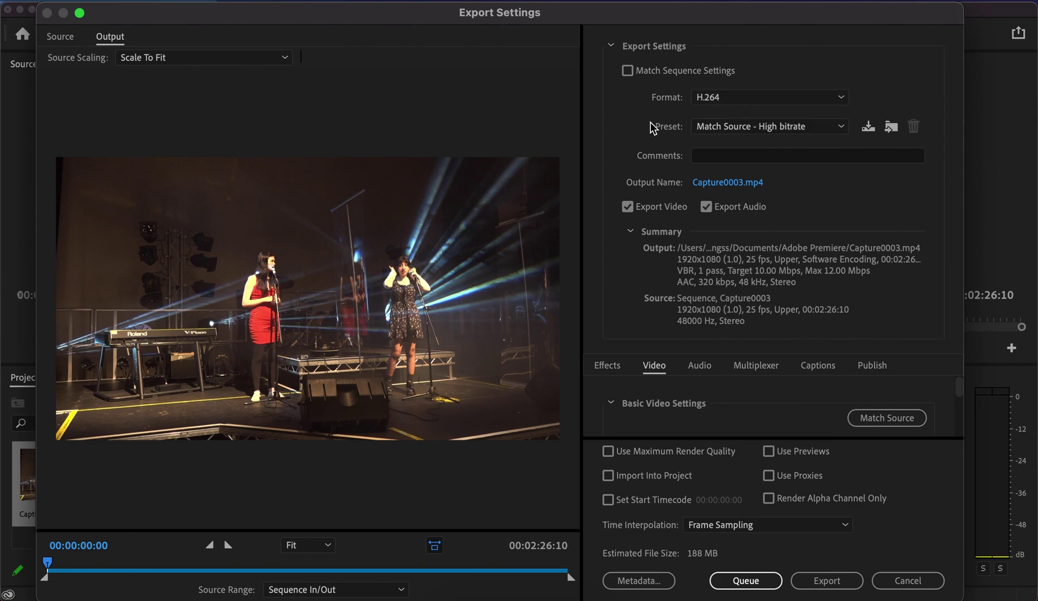
click(717, 130)
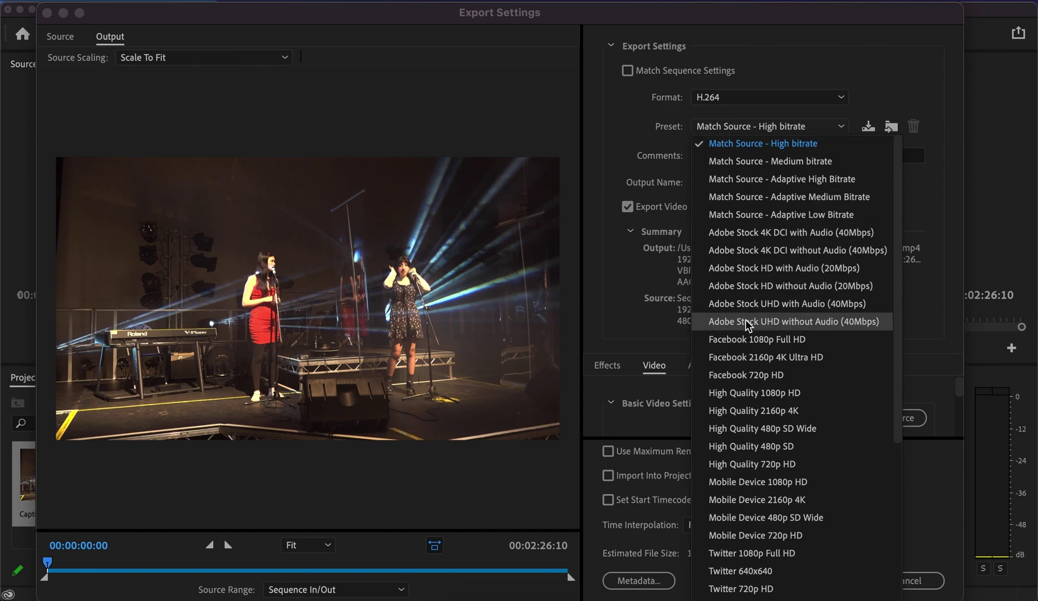
scroll(744, 328, down, 5)
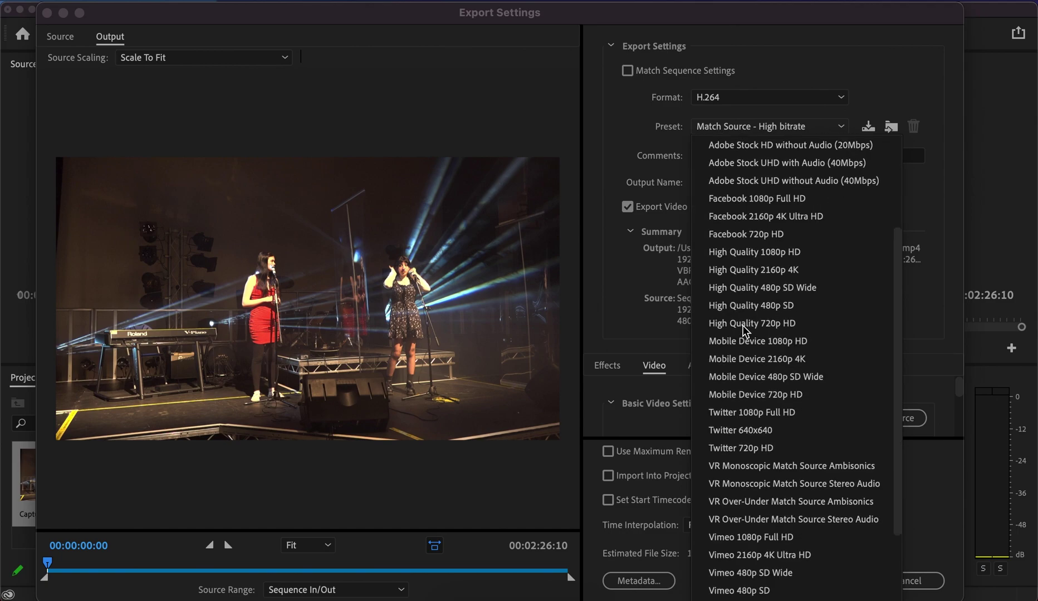
scroll(744, 329, down, 4)
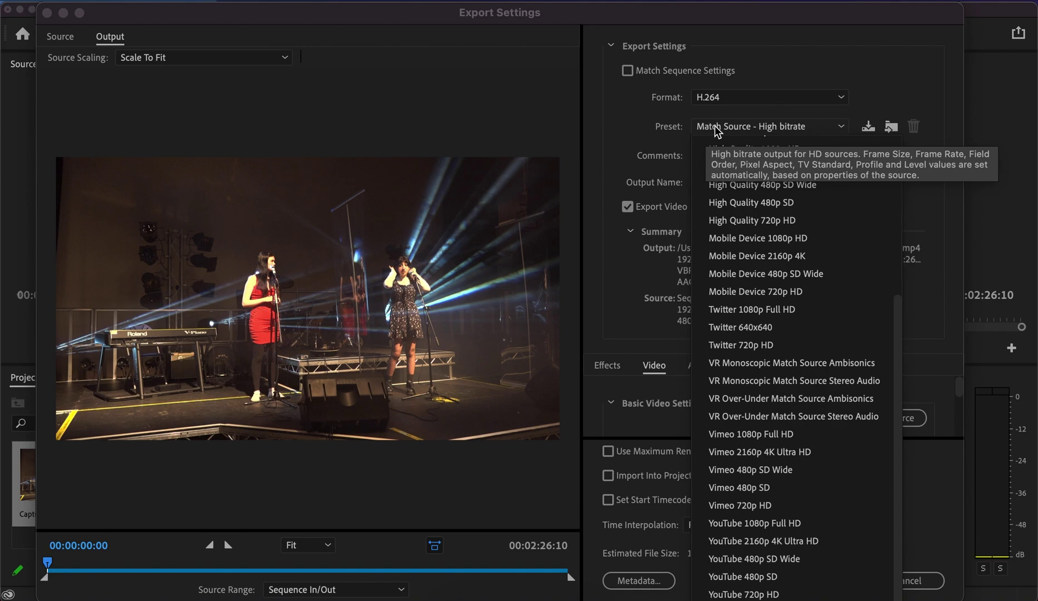
Step: Rename the export output file to 'Music Even 2' in the Adobe Premiere folder
click(628, 134)
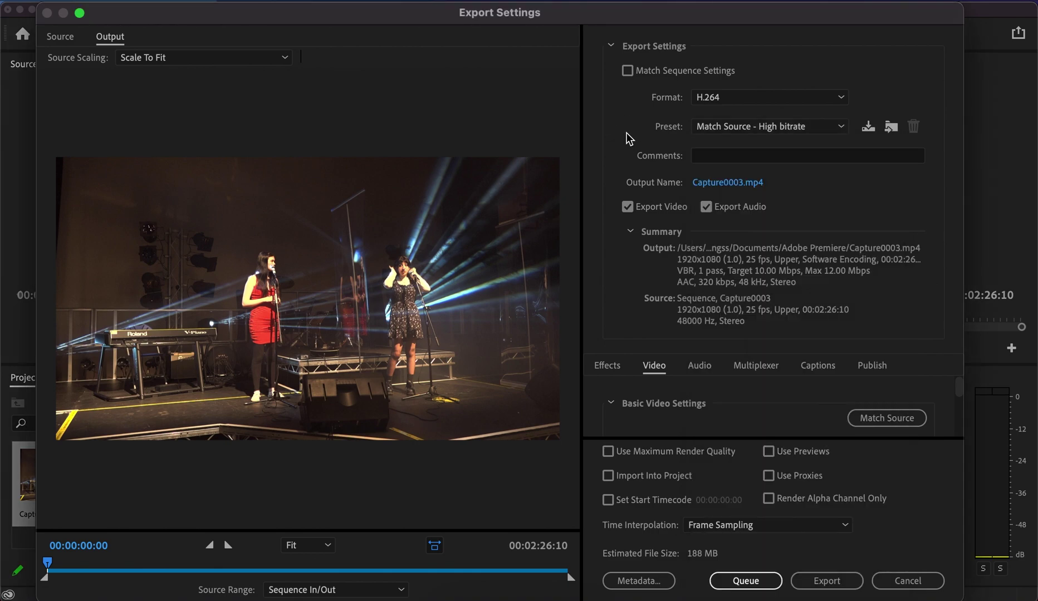
click(699, 161)
click(736, 181)
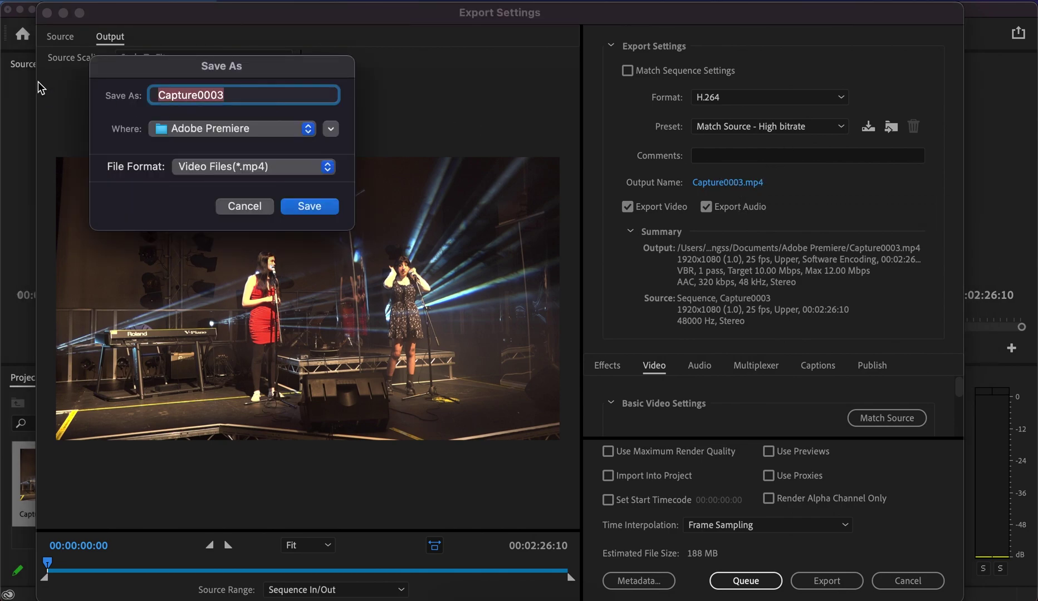
text(Music )
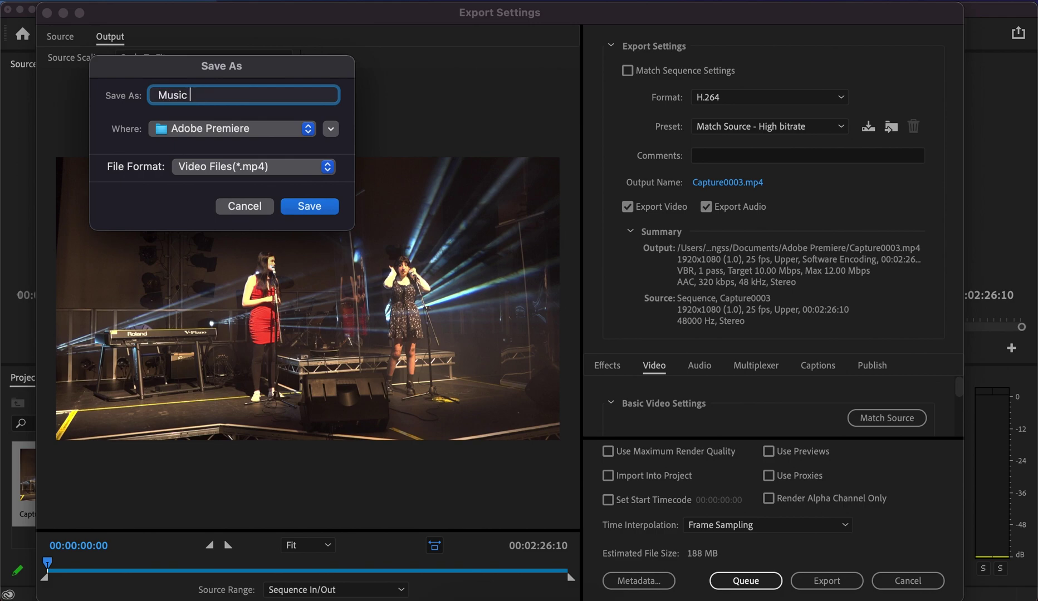
text(Even 2)
key(Return)
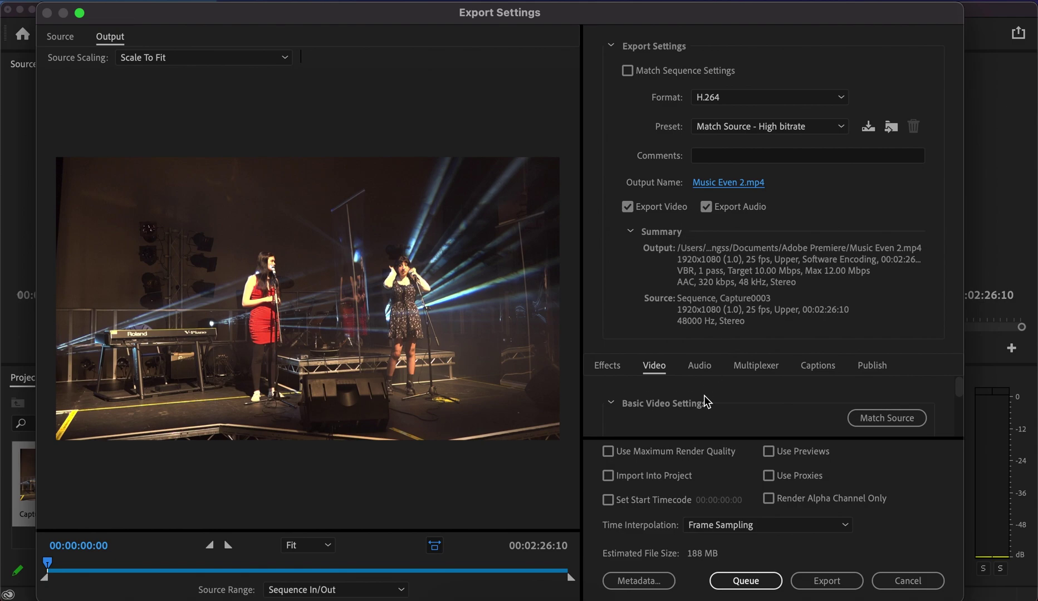
Step: Enable Render at Maximum Depth in the H.264 video settings, making the preset Custom
scroll(705, 398, down, 1)
scroll(703, 396, down, 1)
scroll(704, 397, down, 2)
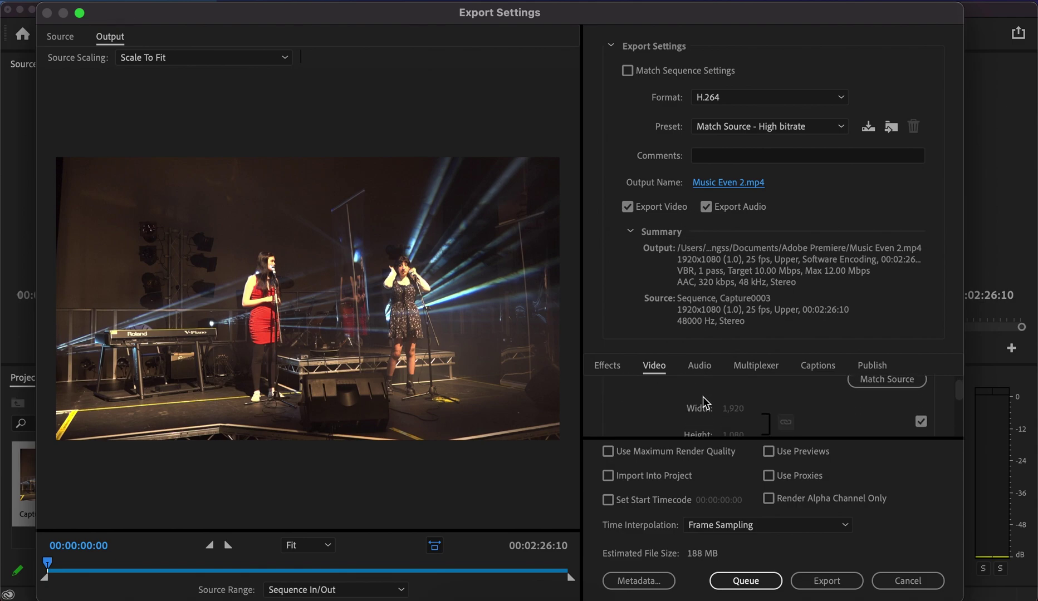
scroll(702, 397, down, 2)
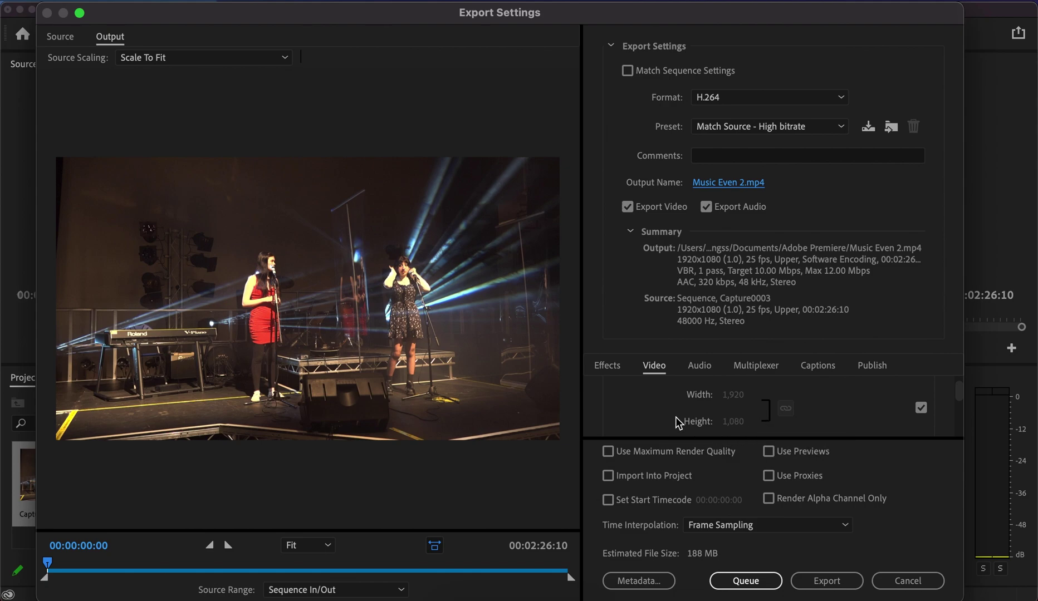
scroll(675, 417, down, 1)
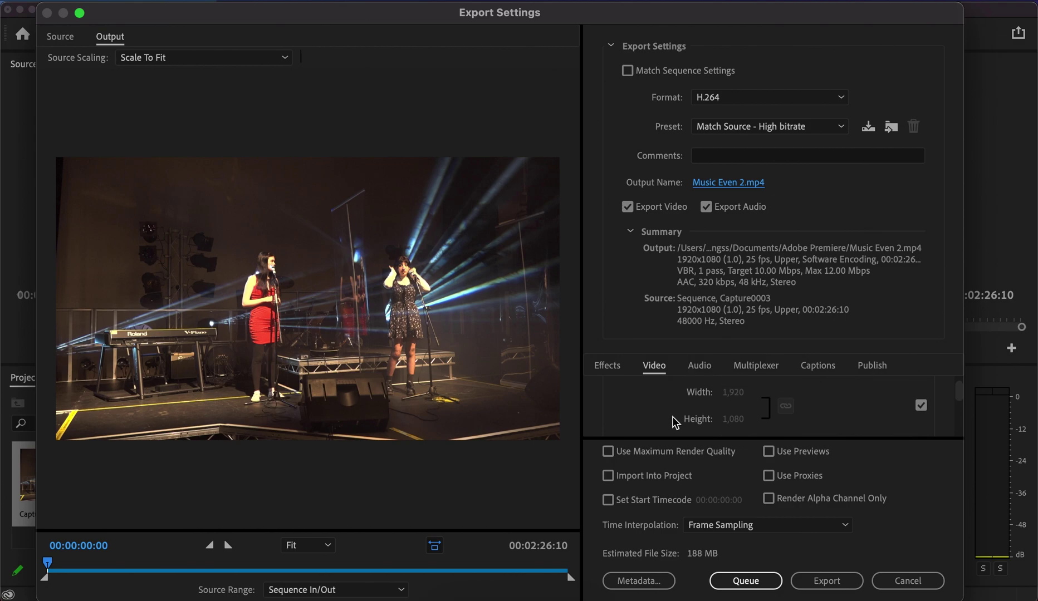
scroll(674, 417, down, 3)
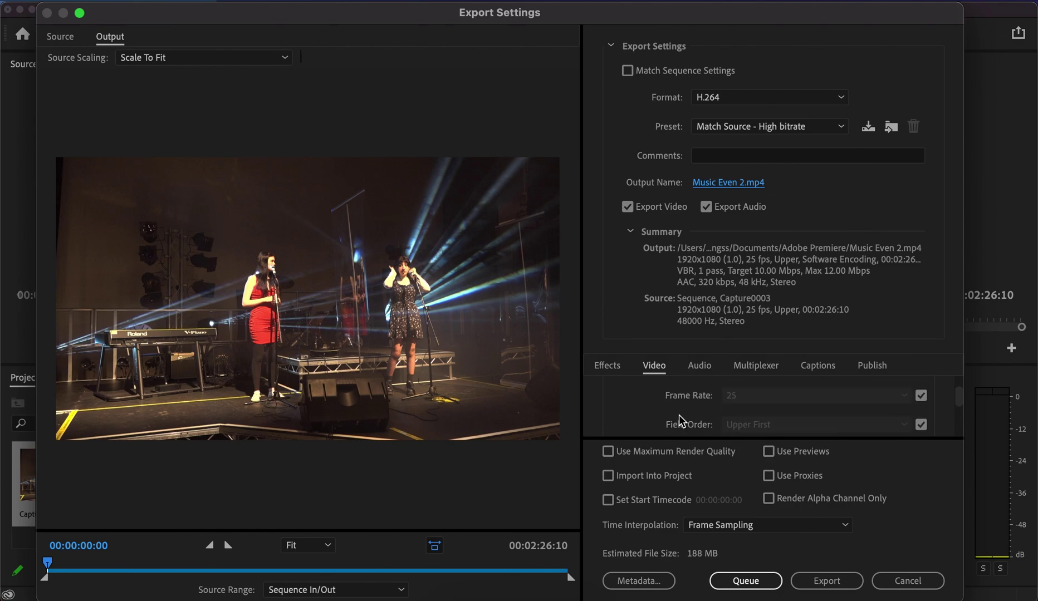
scroll(674, 402, down, 3)
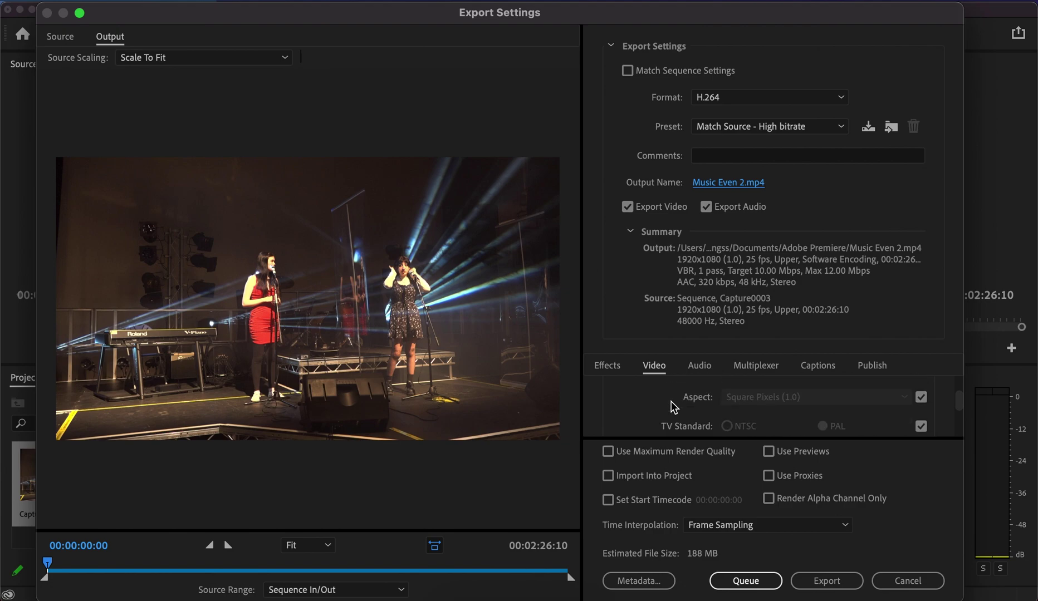
scroll(671, 407, down, 1)
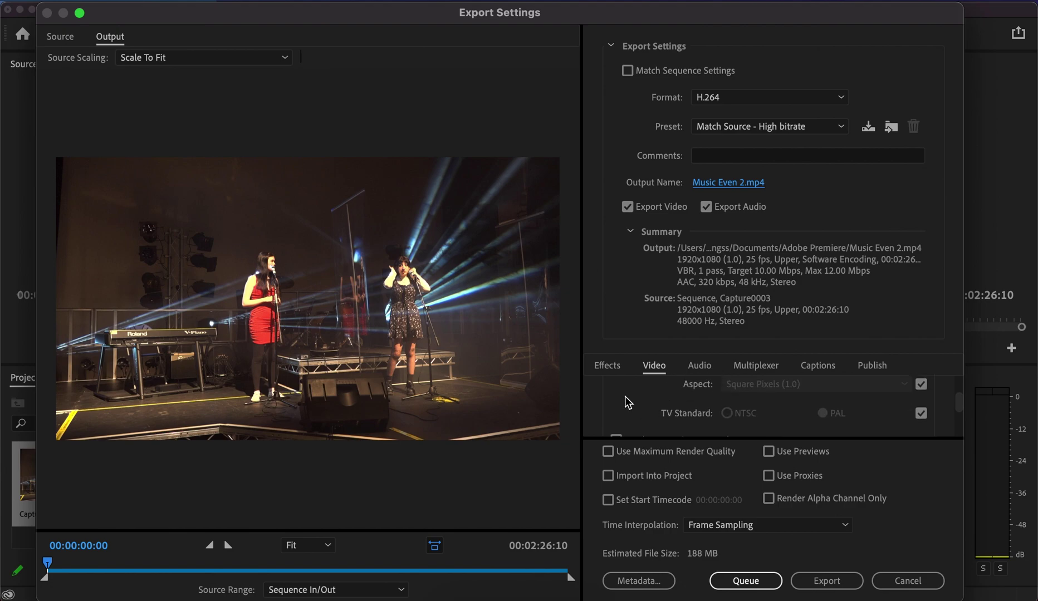
scroll(628, 402, down, 1)
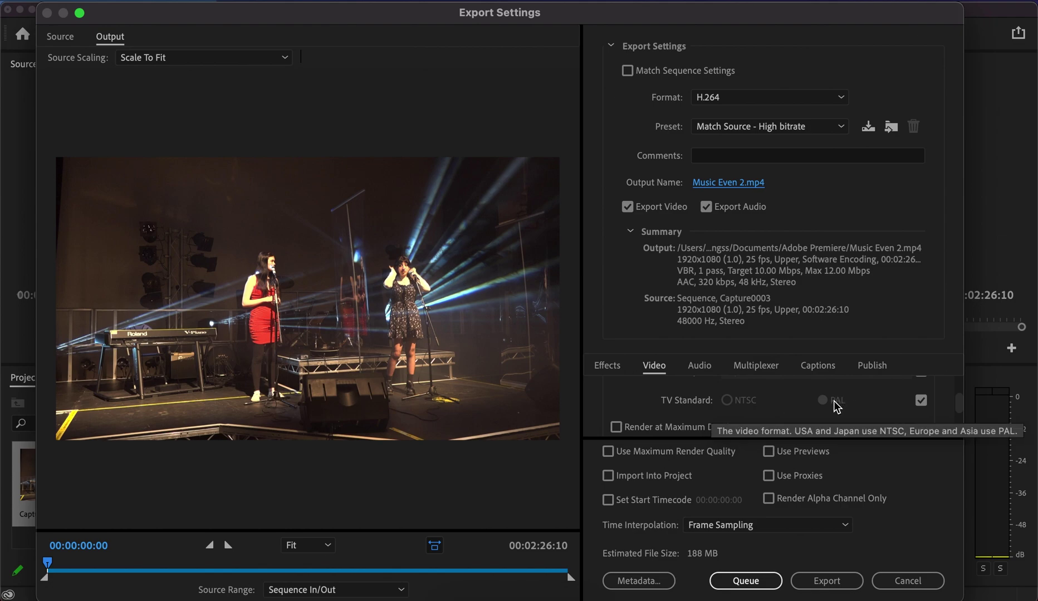
scroll(649, 397, down, 1)
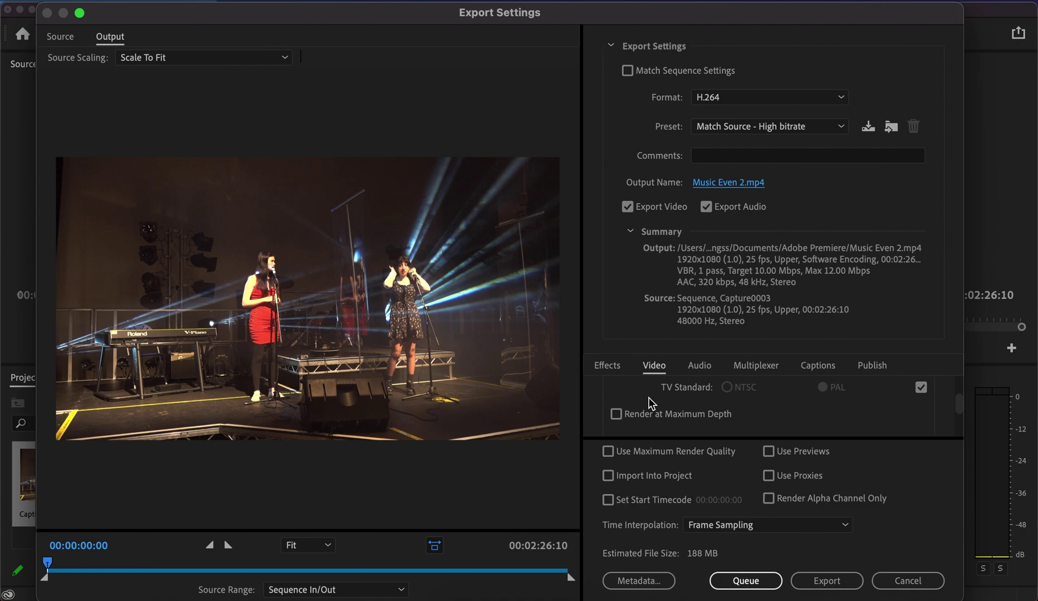
click(616, 408)
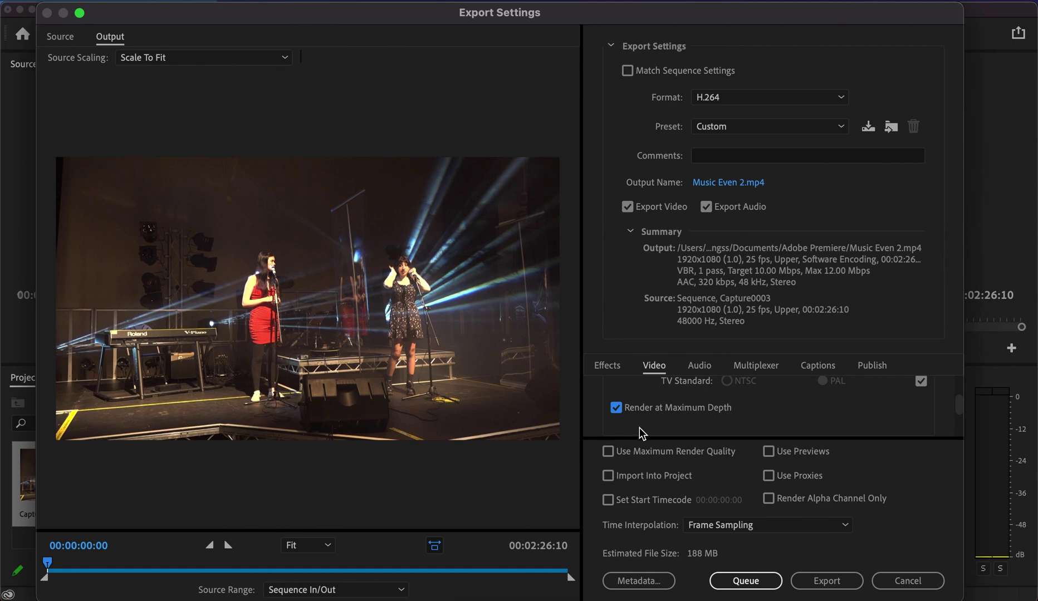
Step: Set the VBR target bitrate to 50 Mbps in Bitrate Settings
scroll(658, 424, down, 3)
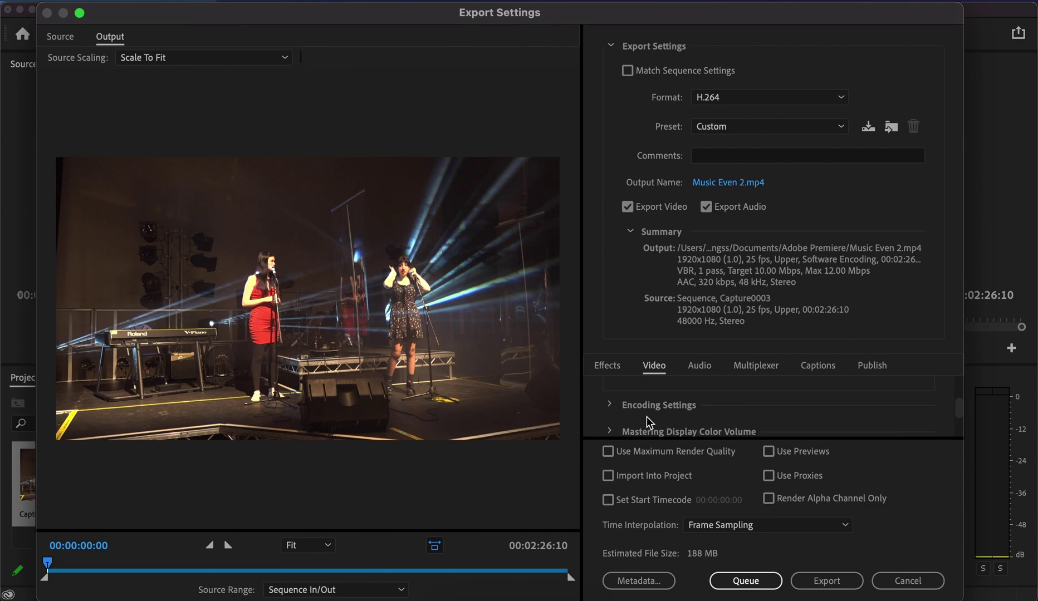
scroll(692, 388, down, 2)
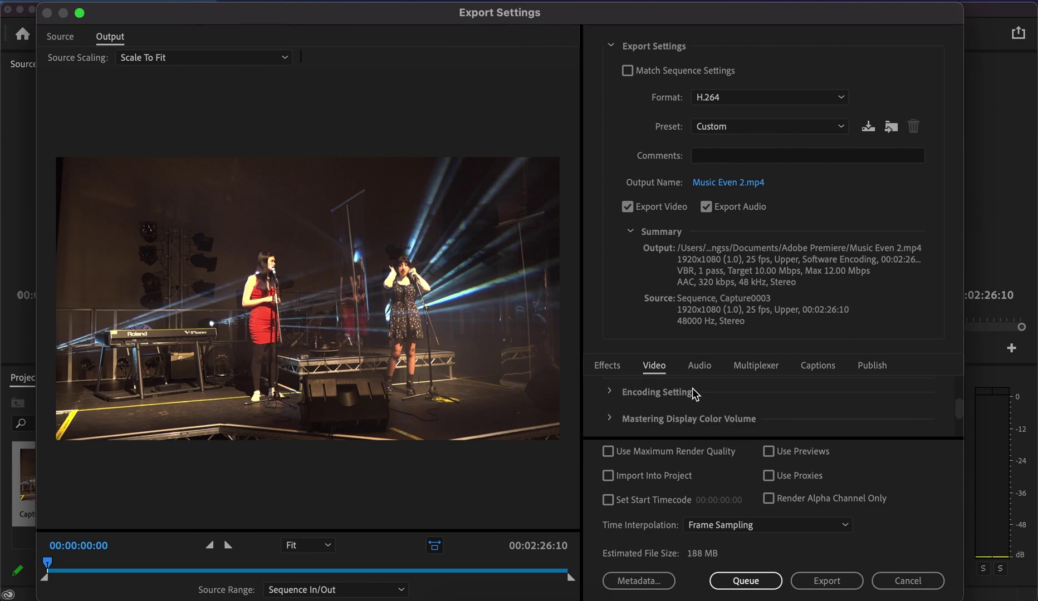
scroll(663, 389, down, 3)
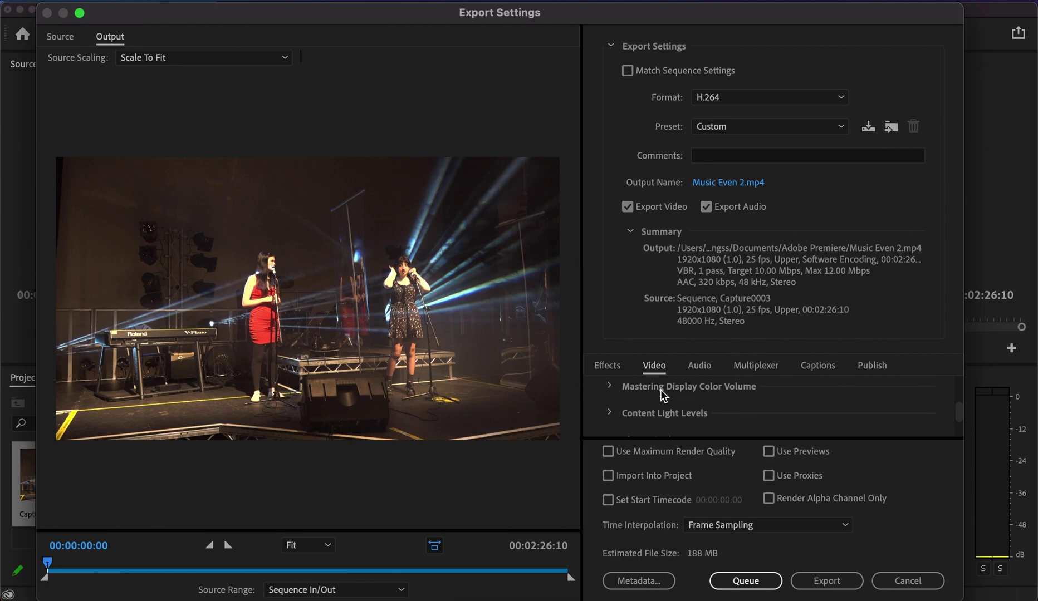
scroll(656, 389, down, 3)
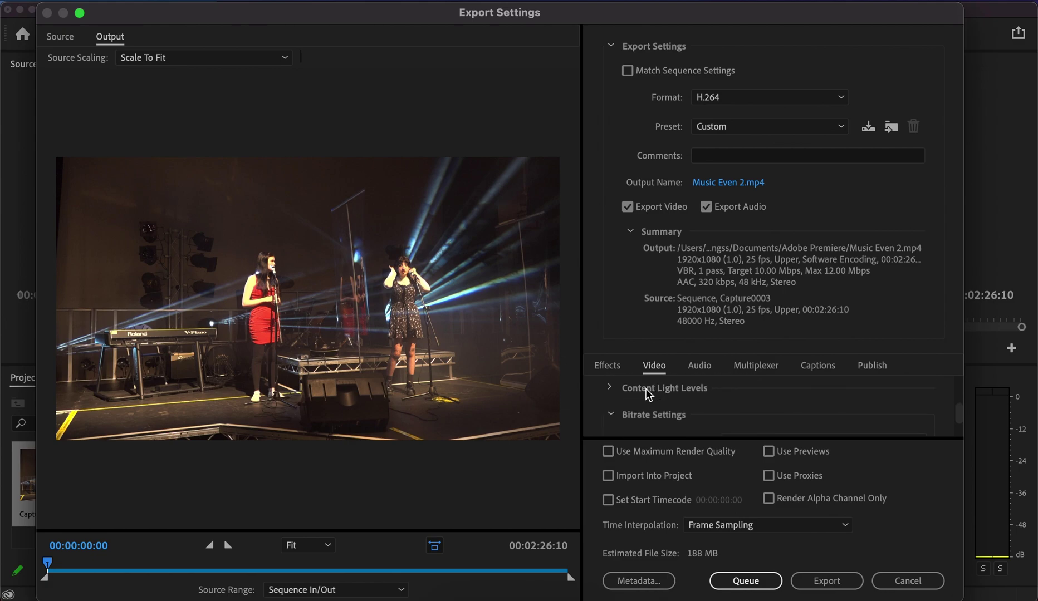
scroll(645, 389, down, 2)
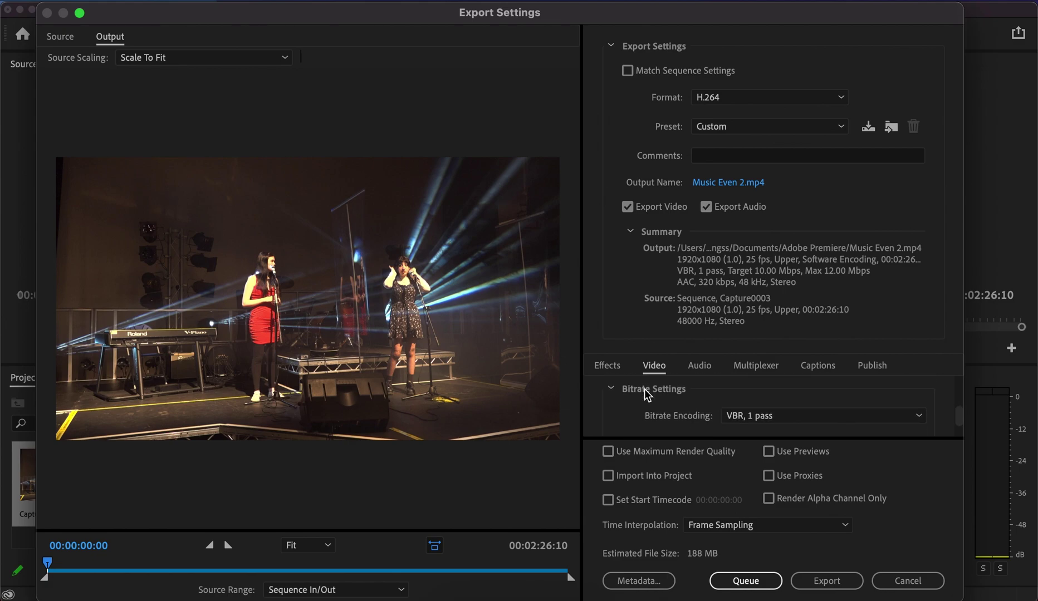
scroll(632, 410, down, 2)
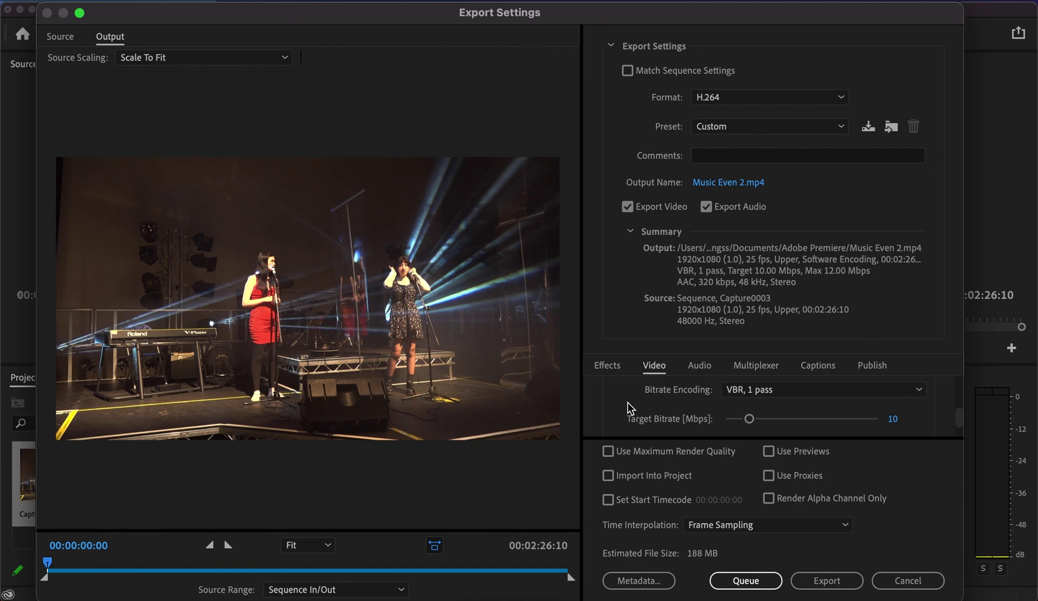
scroll(625, 390, down, 1)
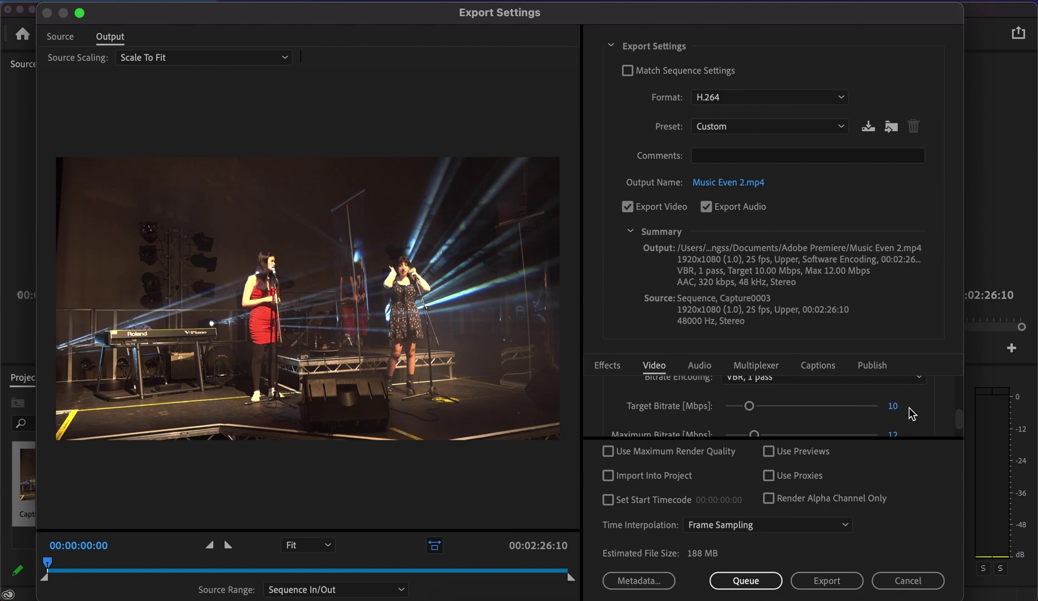
scroll(908, 408, down, 1)
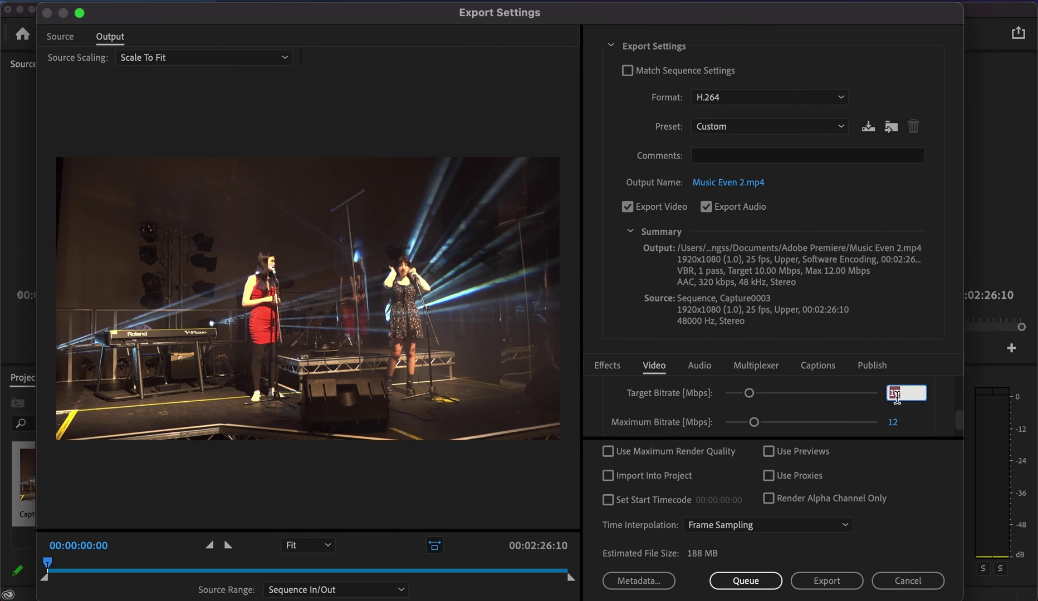
text(50)
key(Return)
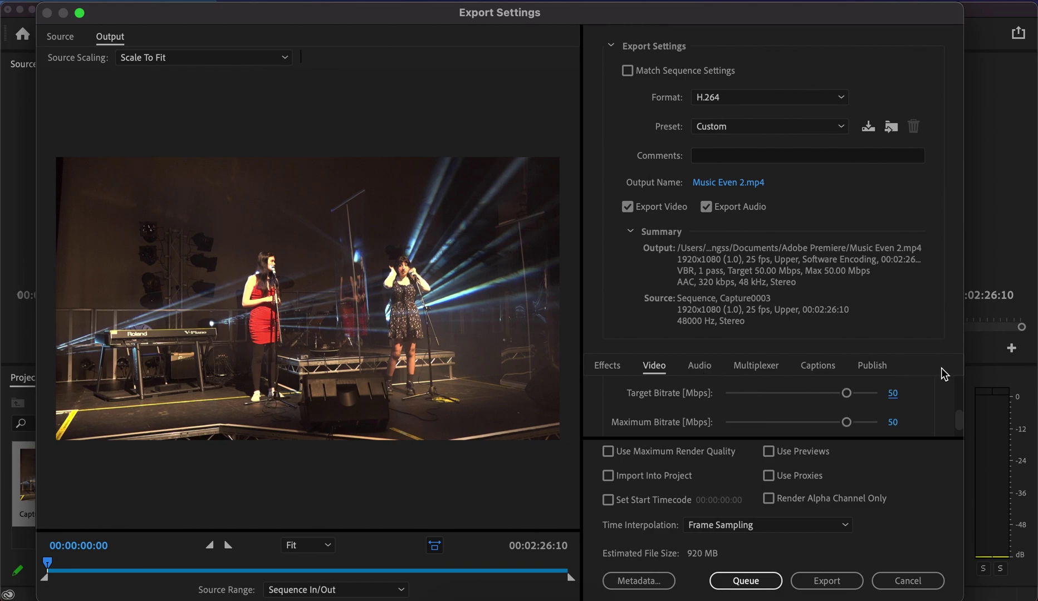
Step: Check that maximum bitrate is 50 Mbps and estimated file size is 920 MB
scroll(936, 389, down, 2)
scroll(936, 389, up, 2)
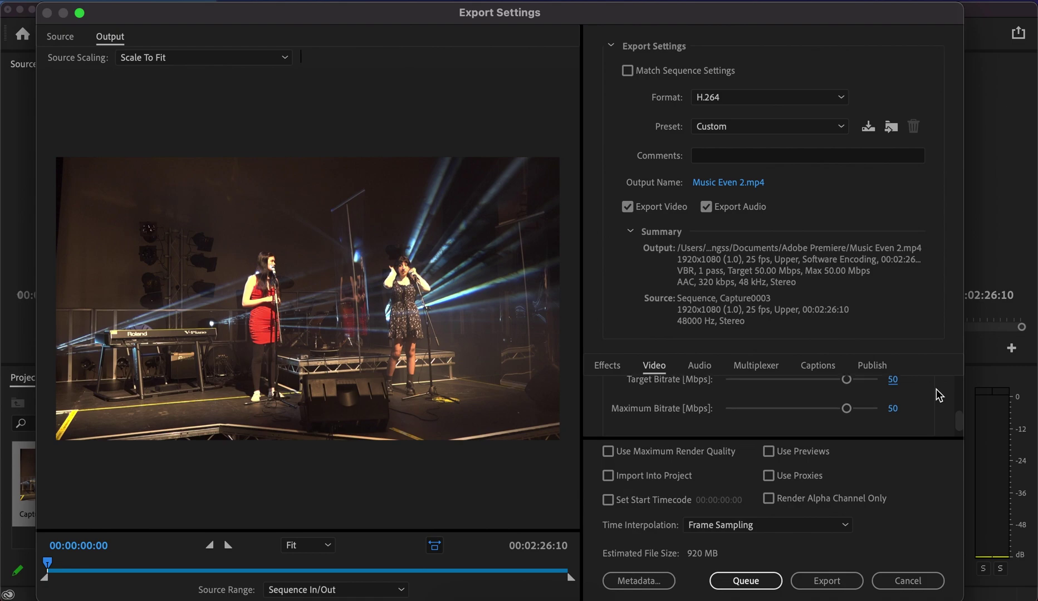
scroll(931, 390, down, 1)
scroll(933, 394, down, 2)
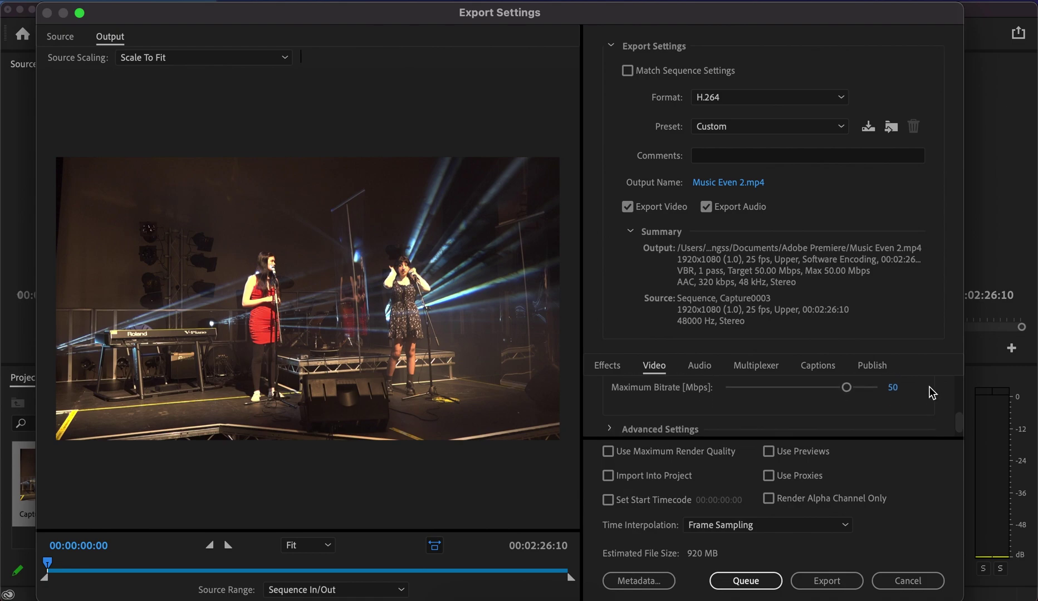
scroll(817, 384, down, 1)
scroll(649, 409, down, 1)
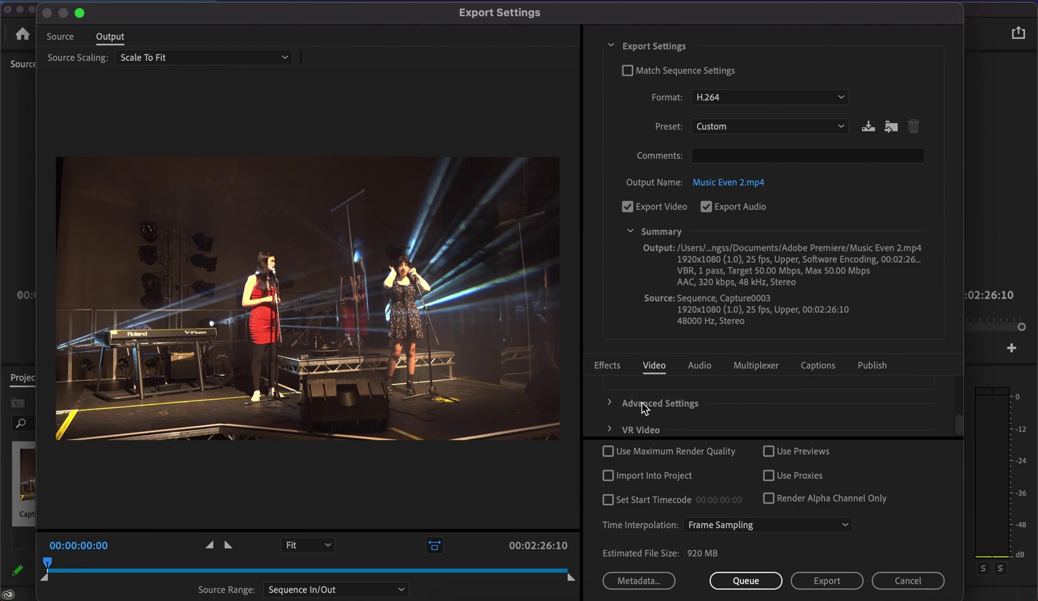
scroll(621, 432, down, 1)
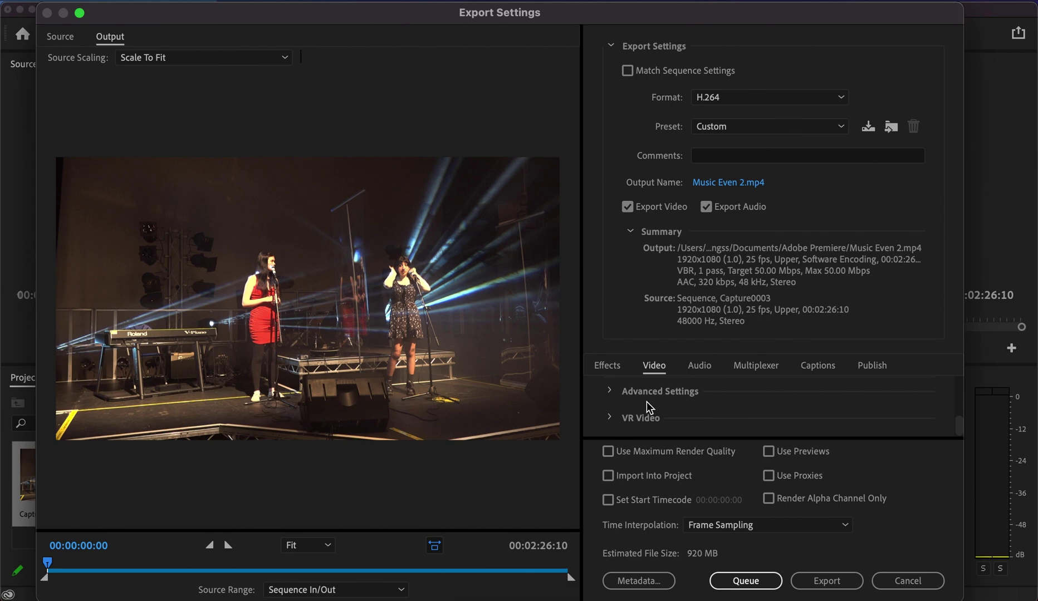
click(609, 418)
click(608, 399)
Step: Turn on Use Maximum Render Quality for the Music Even 2.mp4 export
click(630, 455)
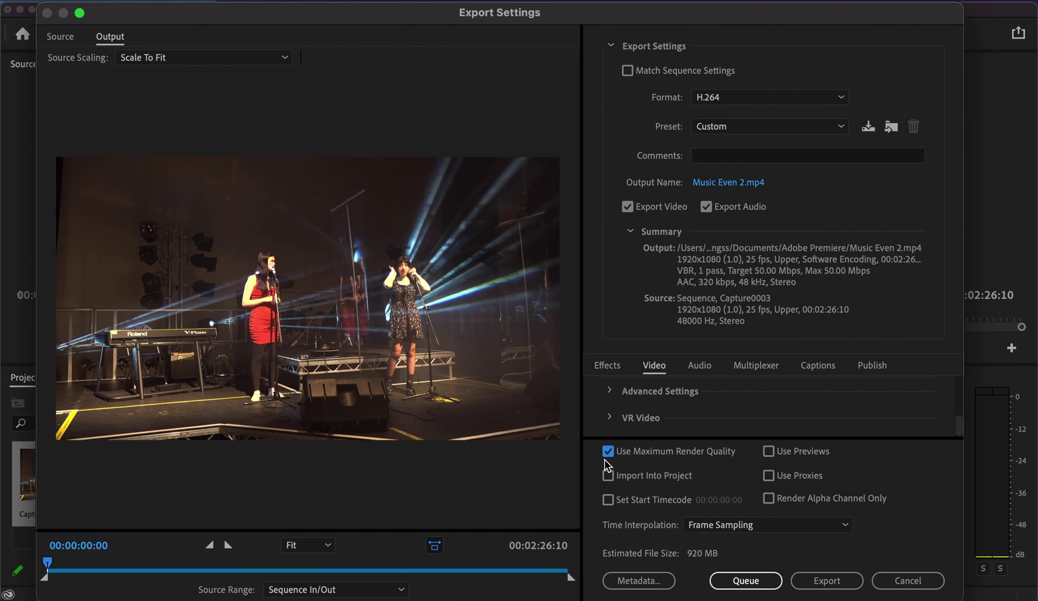